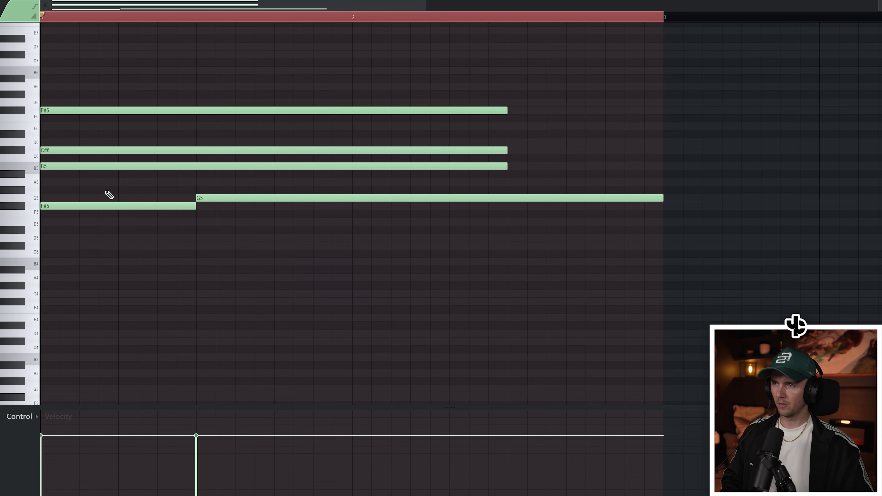
Step: Raise the chord's C#6 note by one octave
{"action": "scroll", "coordinate": [179, 143], "scroll_direction": "up", "scroll_amount": 3}
{"action": "left_click", "coordinate": [169, 174]}
{"action": "key", "text": "ctrl+Up"}
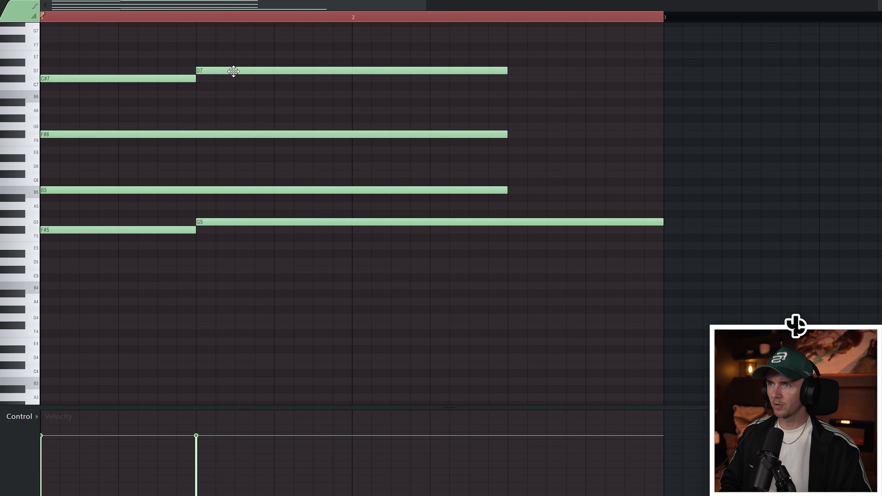
Step: Extend the shorter chord notes to the end of bar 2 and transpose the whole chord down two semitones
{"action": "scroll", "coordinate": [247, 139], "scroll_direction": "down", "scroll_amount": 3}
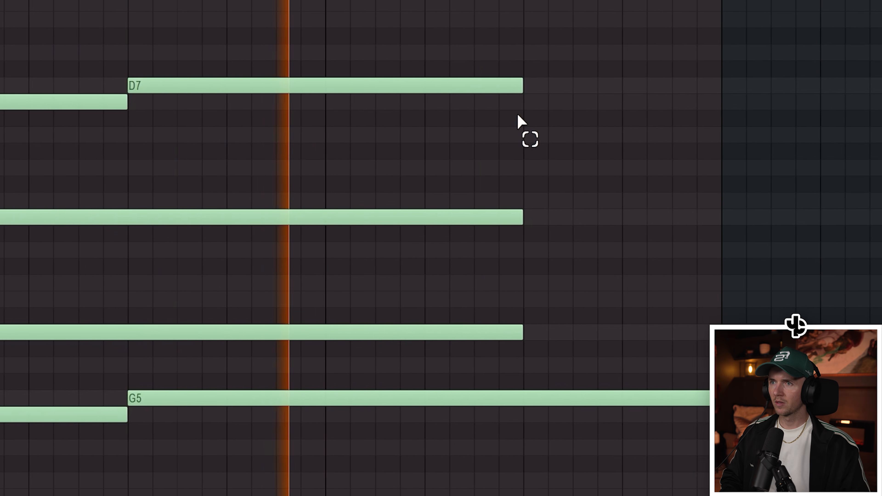
{"action": "left_click_drag", "start_coordinate": [330, 61], "coordinate": [311, 194]}
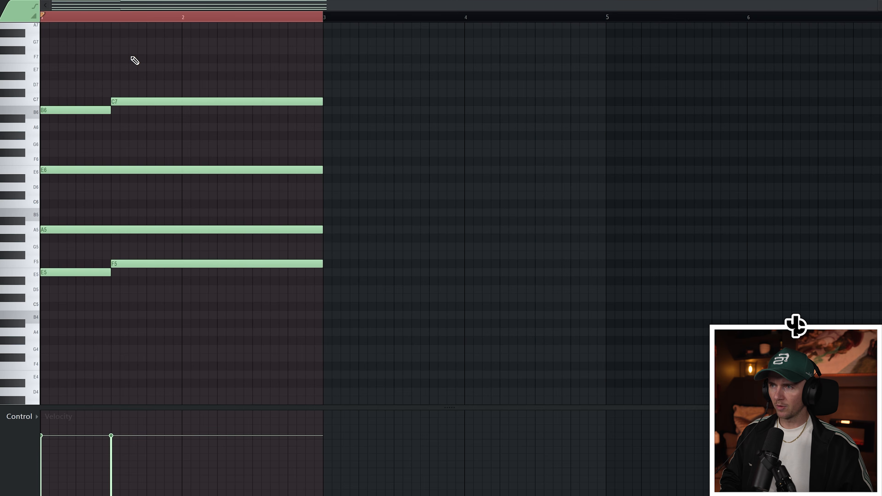
{"action": "key", "text": "space"}
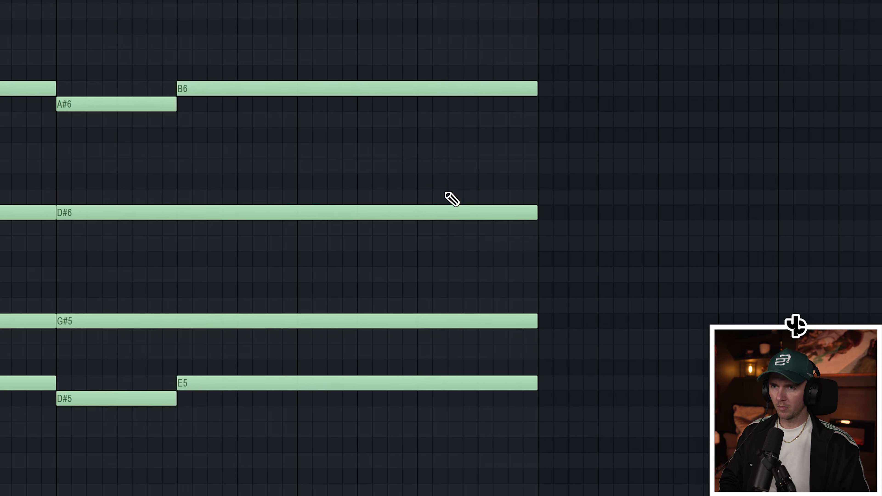
Step: Split the held D#6 note in the last chord and change its final half bar to E6
{"action": "key", "text": "p"}
{"action": "right_click", "coordinate": [436, 216]}
{"action": "key", "text": "c"}
{"action": "left_click_drag", "start_coordinate": [526, 188], "coordinate": [527, 200]}
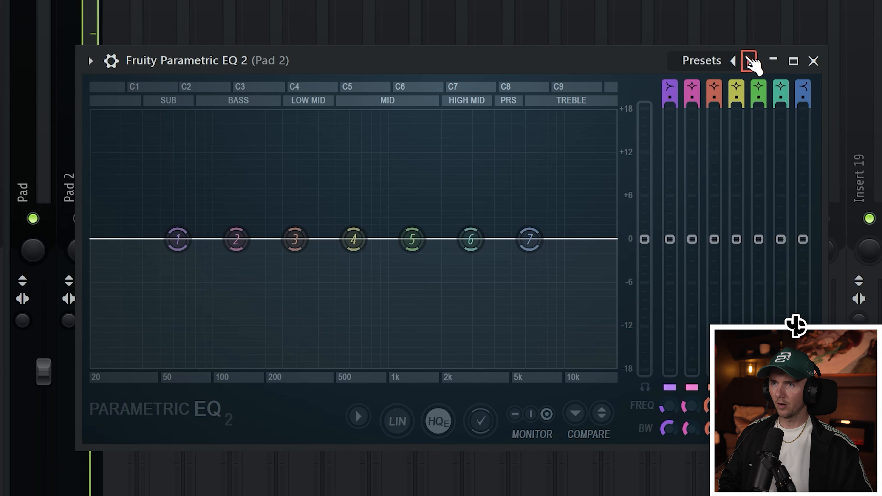
Step: Advance Pad 2's Fruity Parametric EQ 2 by two presets, raise the low cut into the low mids, and slightly lower the high cut
{"action": "left_click", "coordinate": [750, 61]}
{"action": "left_click", "coordinate": [750, 61]}
{"action": "left_click_drag", "start_coordinate": [104, 239], "coordinate": [288, 238]}
{"action": "left_click_drag", "start_coordinate": [600, 239], "coordinate": [569, 239]}
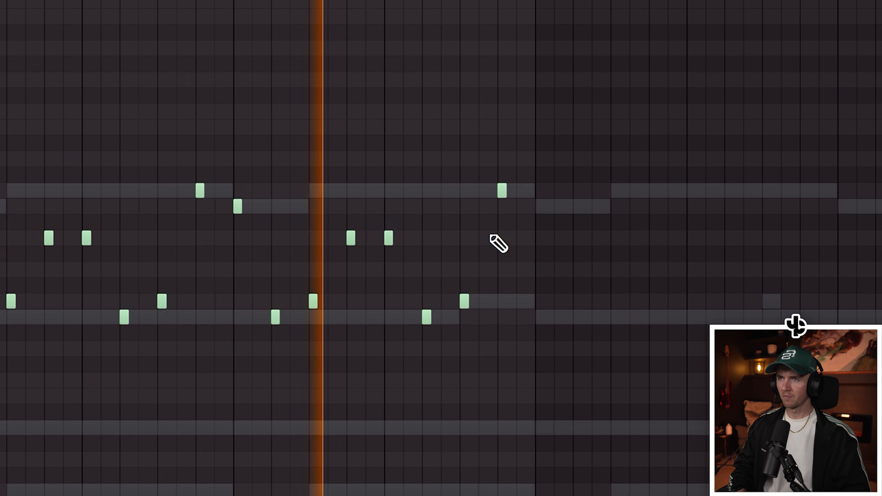
Step: Transpose all the short melody notes up one octave
{"action": "key", "text": "ctrl+a"}
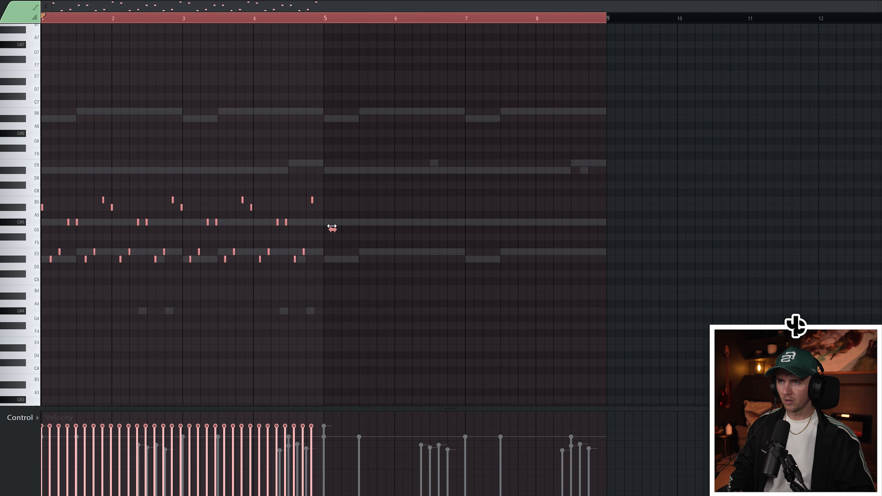
{"action": "scroll", "coordinate": [262, 260], "scroll_direction": "up", "scroll_amount": 3}
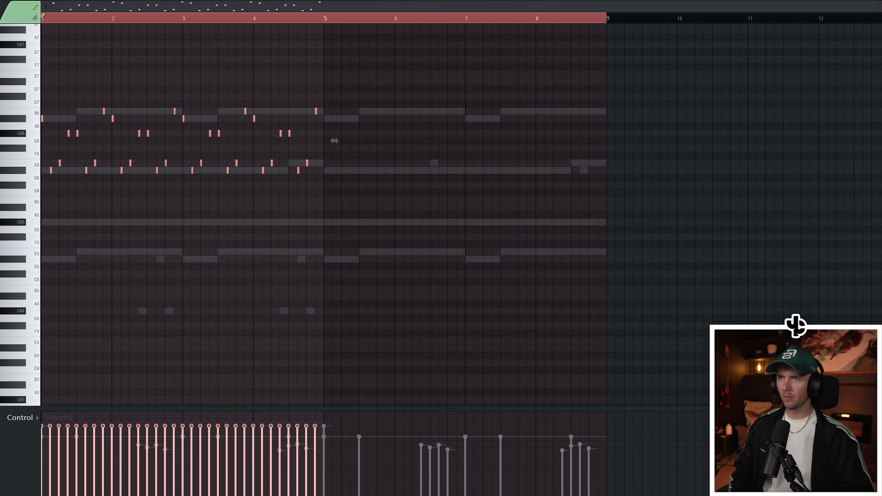
Step: Set HalfTime's Smooth to 1.9 ms on Insert 6 and close the plugin
{"action": "key", "text": "F6"}
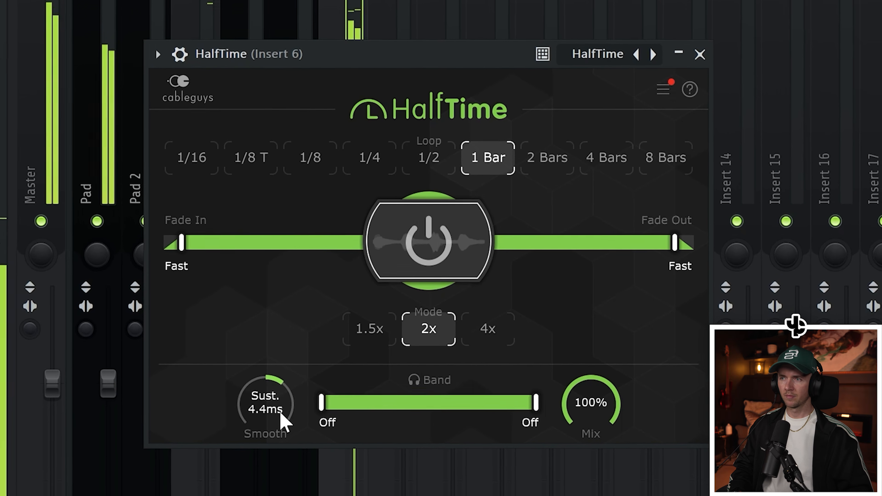
{"action": "left_click_drag", "start_coordinate": [286, 418], "coordinate": [286, 487]}
{"action": "double_click", "coordinate": [289, 416]}
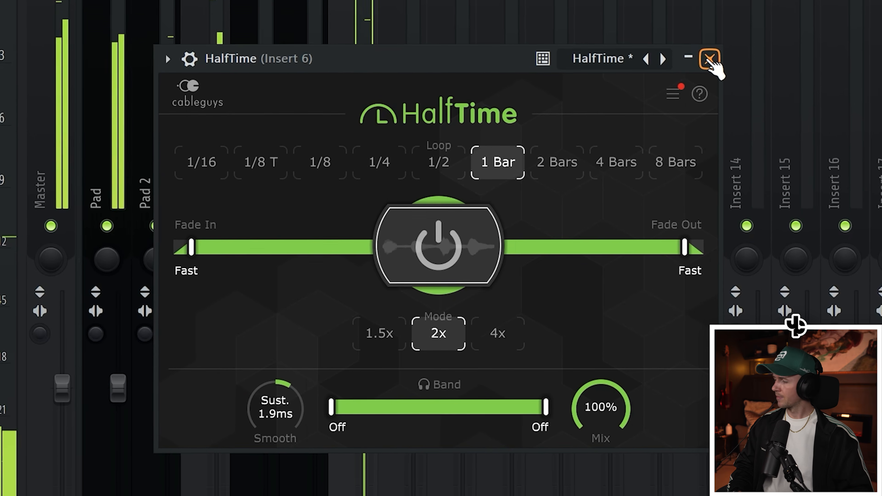
{"action": "left_click", "coordinate": [712, 61]}
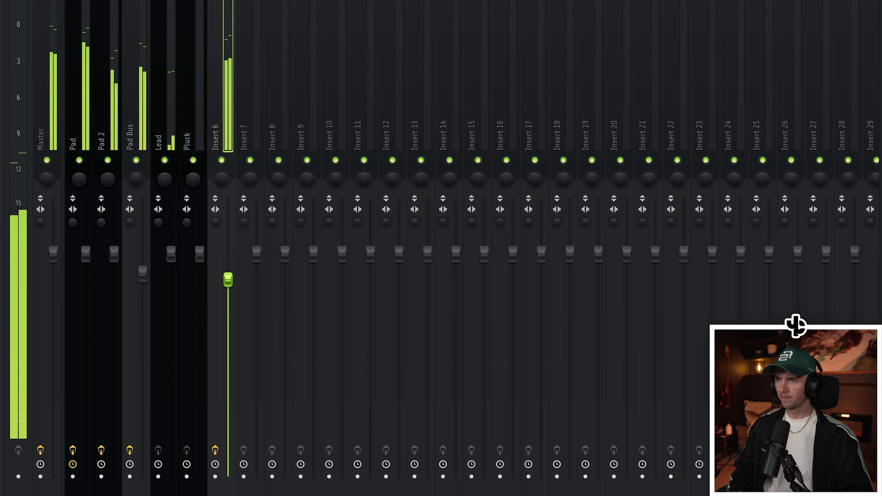
Step: Browse Serum 2's pluck presets past PL - Acoustic Tape Loop and PL - Adam, and lower the synth's main volume
{"action": "right_click", "coordinate": [220, 103]}
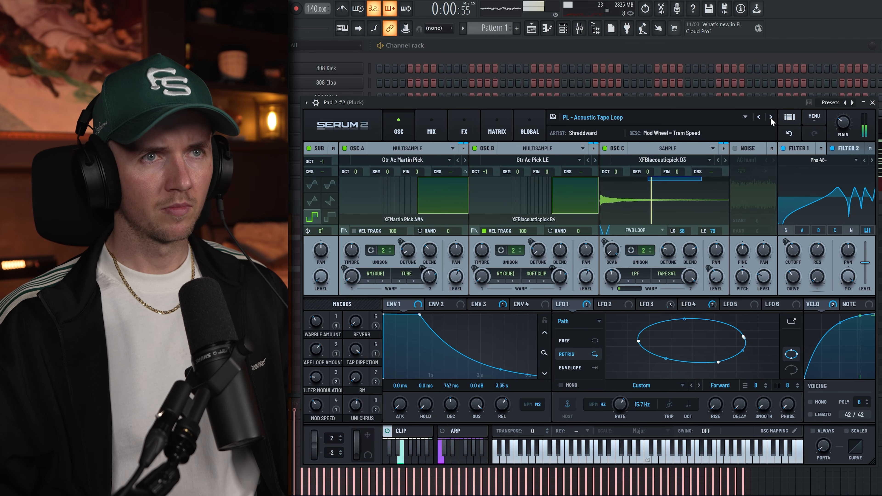
{"action": "left_click", "coordinate": [770, 118]}
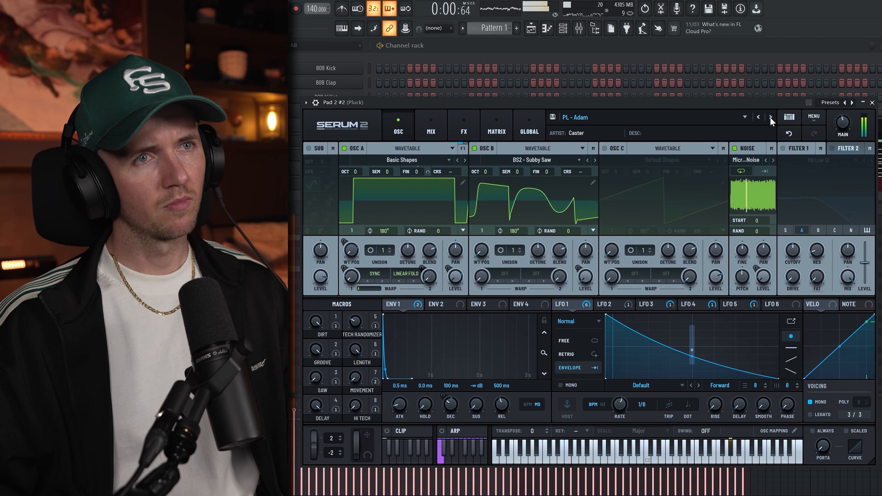
{"action": "left_click", "coordinate": [770, 118]}
{"action": "left_click_drag", "start_coordinate": [844, 125], "coordinate": [854, 148]}
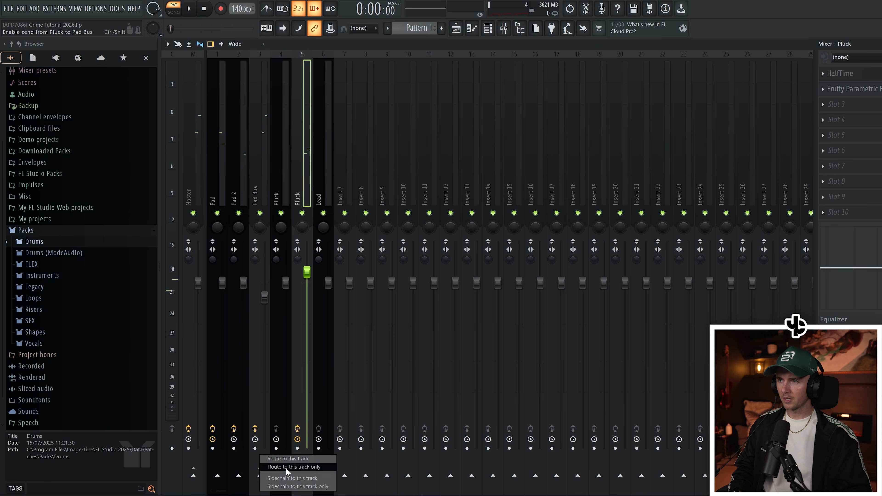
Step: Route the Pluck mixer track only to the Pad Bus and reduce the Kickstart 2 mix on that bus
{"action": "left_click", "coordinate": [285, 468]}
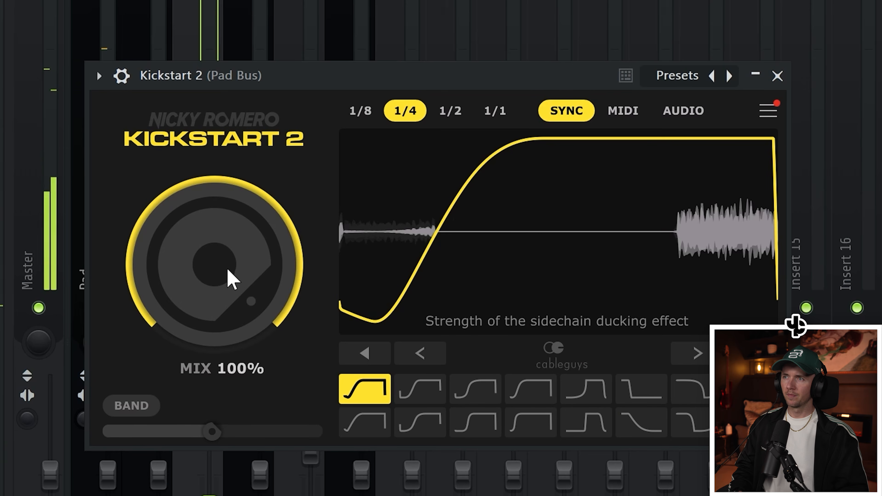
{"action": "left_click_drag", "start_coordinate": [232, 280], "coordinate": [232, 310]}
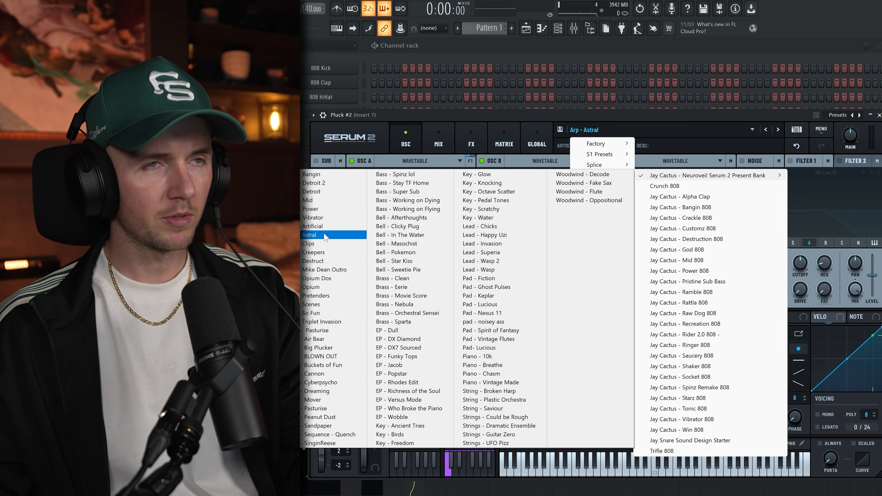
Step: Place G#5 arp notes in the second halves of bars 1 and 3, and add a D#6 between the pluck's first two G#6 notes
{"action": "double_click", "coordinate": [513, 220]}
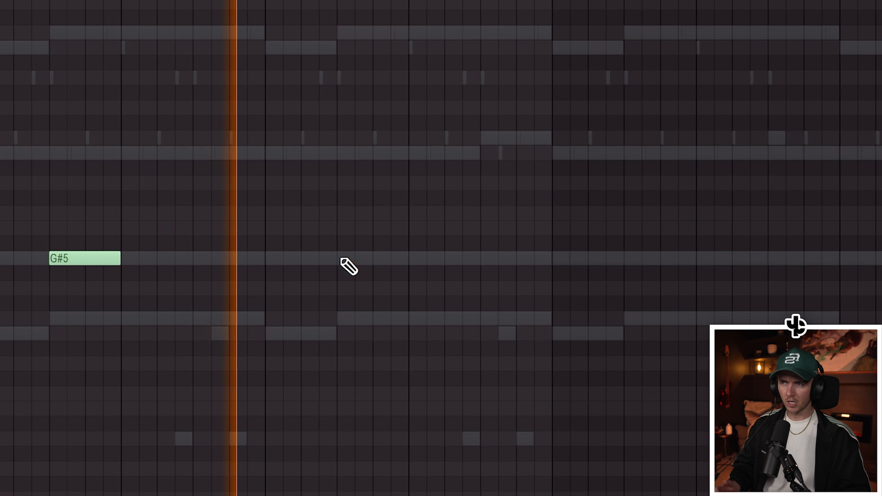
{"action": "left_click", "coordinate": [357, 259]}
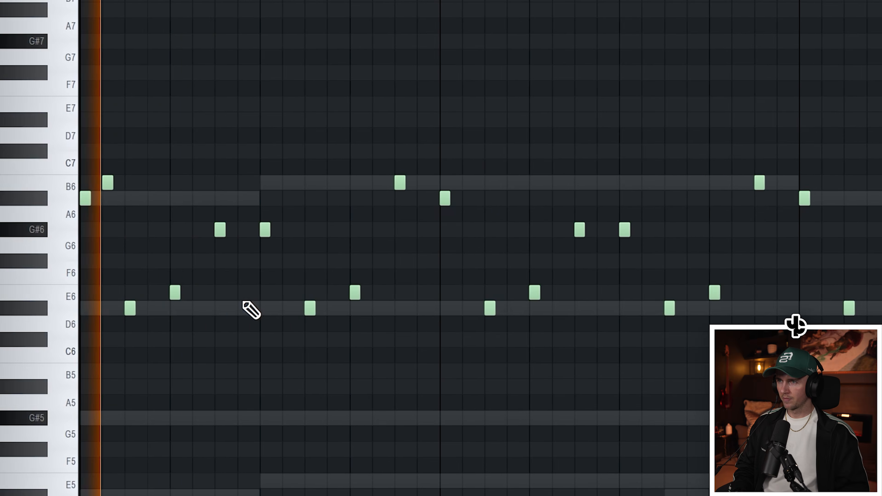
{"action": "left_click", "coordinate": [240, 308]}
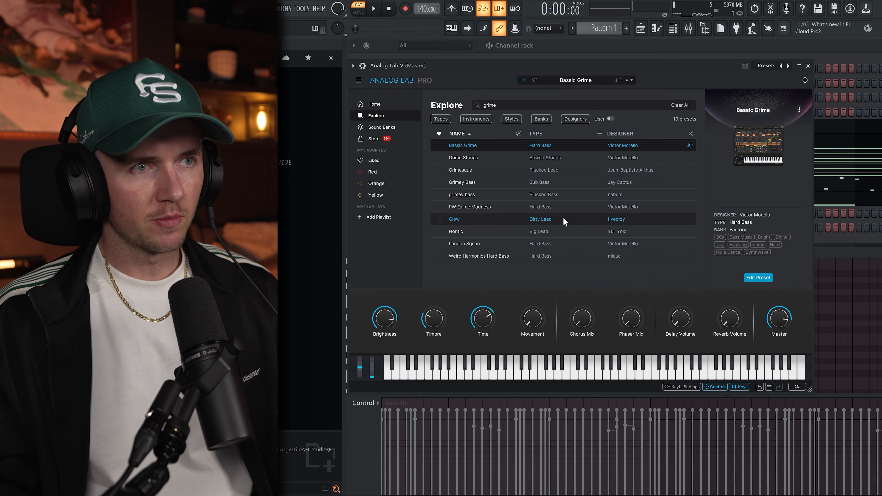
Step: Choose a bass preset from the grime results in Analog Lab V and play back the D#5 and E5 bass line
{"action": "left_click", "coordinate": [574, 187]}
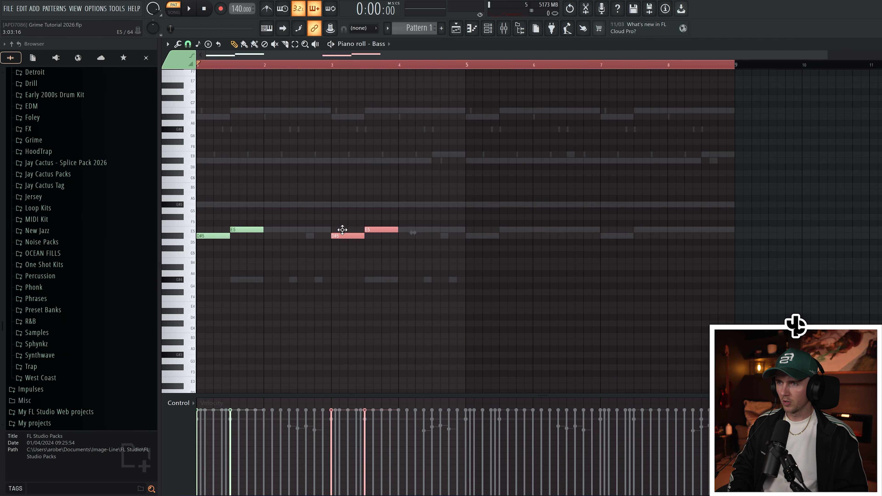
{"action": "key", "text": "space"}
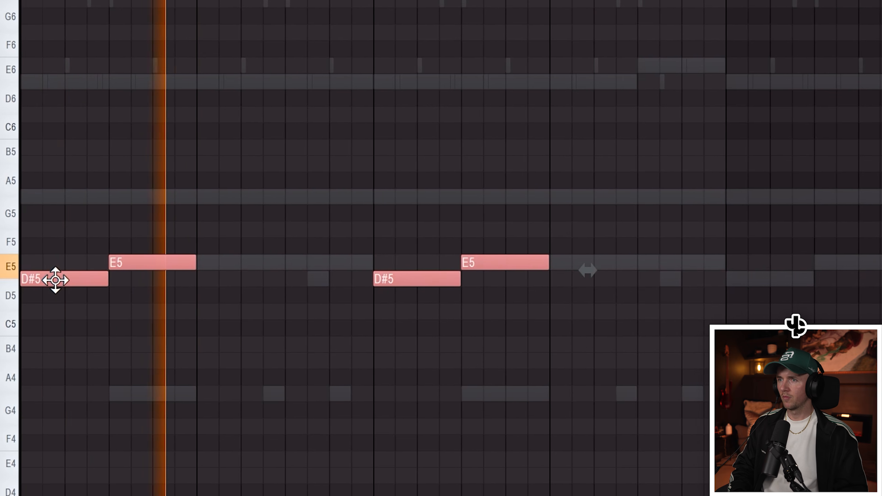
Step: Complete the bass phrase with longer E5 notes and a G#5 at the end of bar 4, and duplicate the whole phrase
{"action": "left_click_drag", "start_coordinate": [210, 235], "coordinate": [428, 245]}
{"action": "left_click_drag", "start_coordinate": [602, 304], "coordinate": [724, 272]}
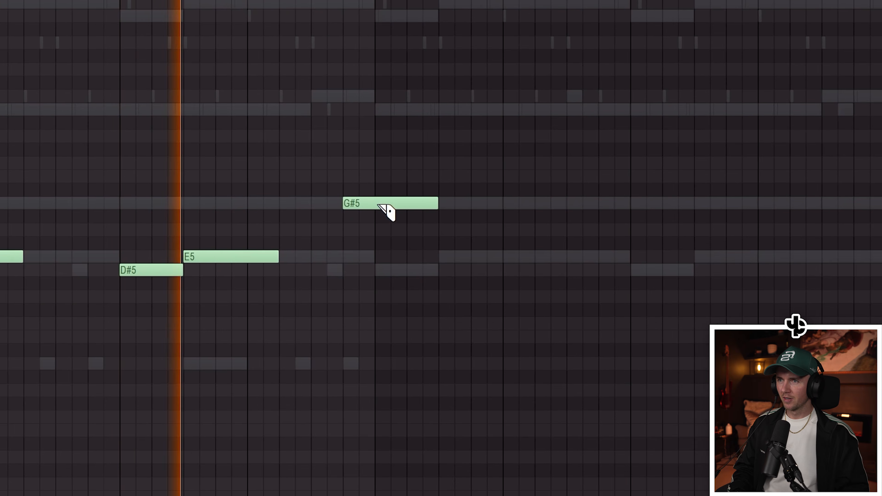
{"action": "key", "text": "ctrl+a"}
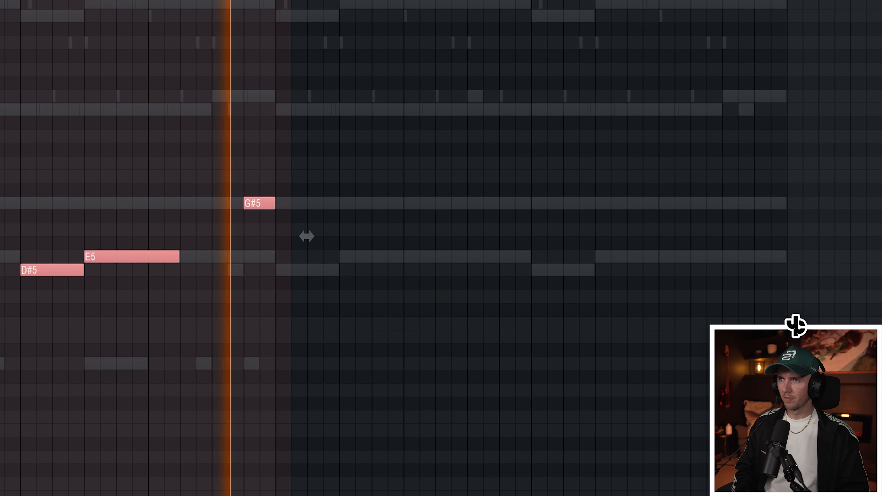
{"action": "key", "text": "ctrl+b"}
{"action": "key", "text": "ctrl+d"}
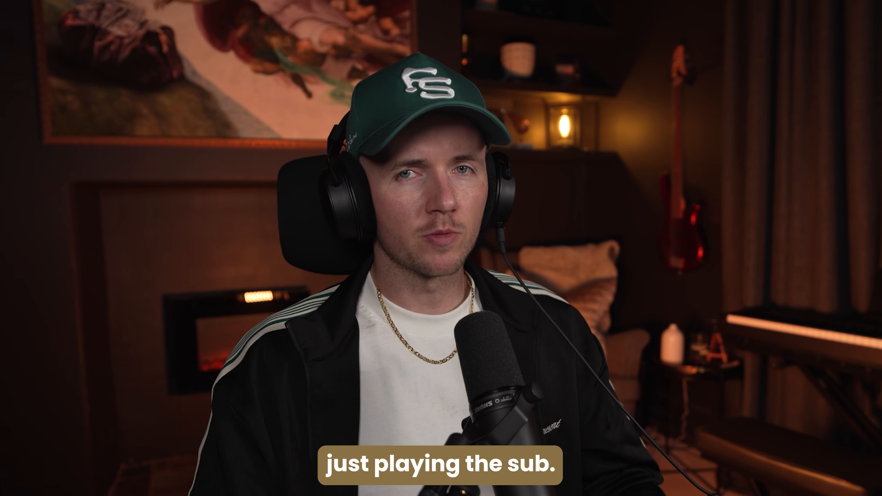
Step: Lower the high-cut frequency in the Straight 808 track's Fruity Parametric EQ 2
{"action": "left_click_drag", "start_coordinate": [73, 407], "coordinate": [296, 259]}
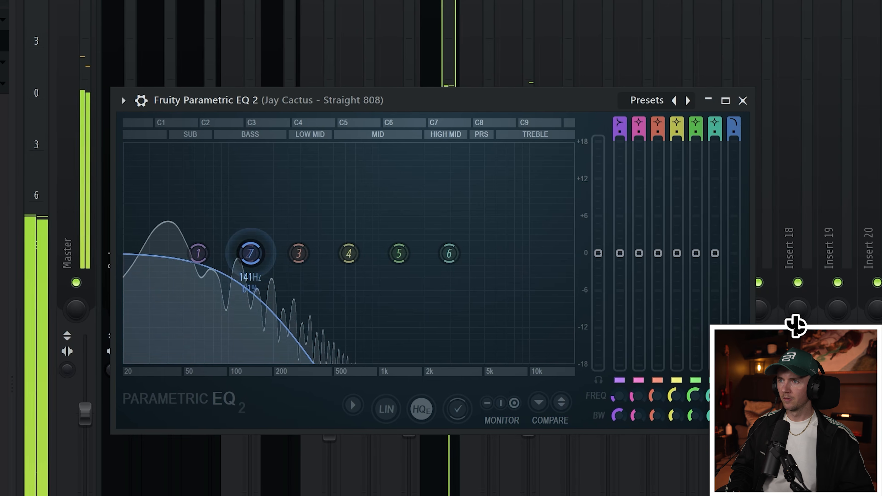
{"action": "left_click_drag", "start_coordinate": [243, 253], "coordinate": [229, 253]}
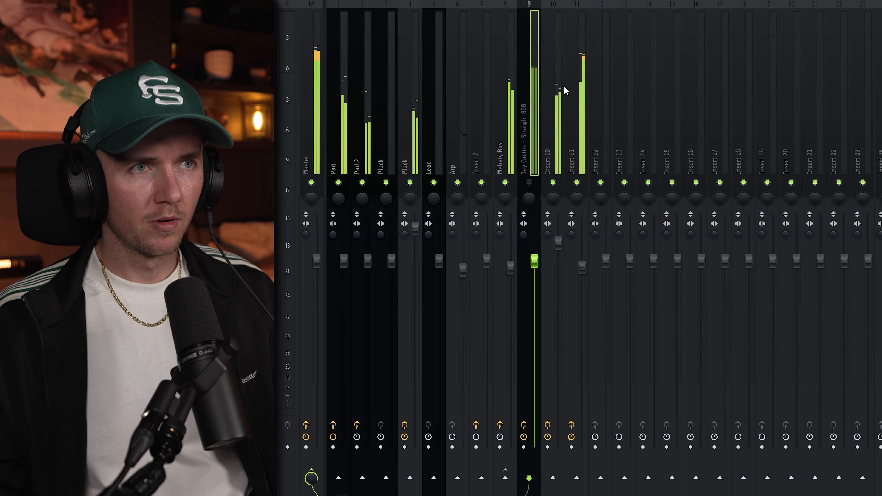
Step: Unmute the Straight 808 mixer track and lower its fader slightly, and raise the low-cut frequency in Insert 11's Parametric EQ 2
{"action": "left_click", "coordinate": [531, 182]}
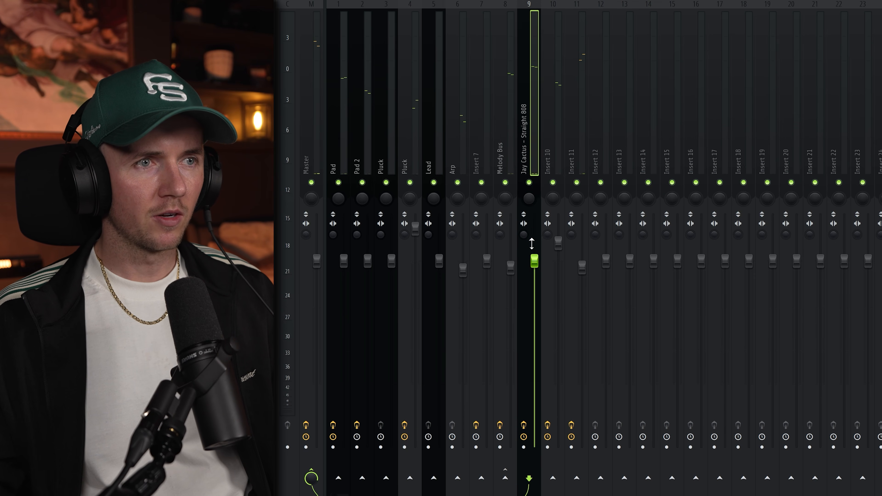
{"action": "left_click_drag", "start_coordinate": [535, 264], "coordinate": [535, 271]}
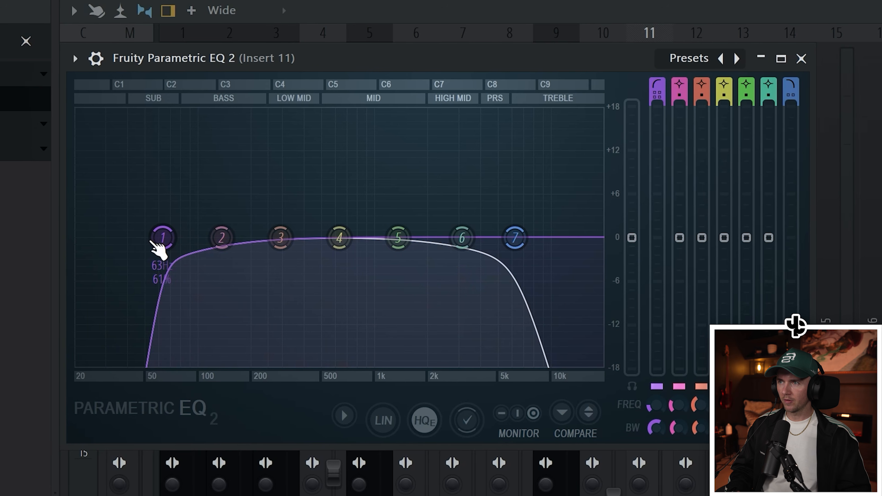
{"action": "left_click_drag", "start_coordinate": [159, 247], "coordinate": [187, 247]}
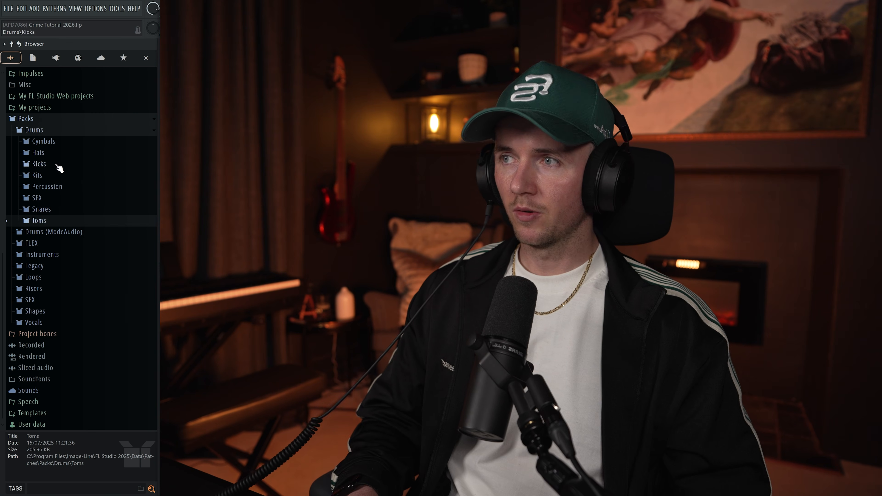
Step: Audition samples in the Drums pack's Snares folder and add Grv Snareclap 09 to the channel rack
{"action": "left_click", "coordinate": [65, 209]}
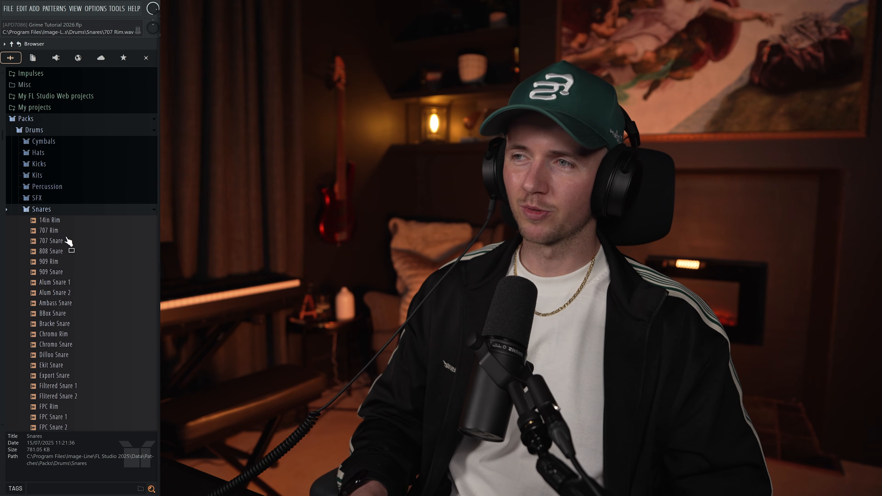
{"action": "scroll", "coordinate": [74, 278], "scroll_direction": "down", "scroll_amount": 4}
{"action": "left_click", "coordinate": [75, 334]}
{"action": "left_click", "coordinate": [69, 376]}
{"action": "left_click", "coordinate": [80, 417]}
{"action": "left_click", "coordinate": [80, 425]}
{"action": "scroll", "coordinate": [80, 422], "scroll_direction": "down", "scroll_amount": 4}
{"action": "left_click", "coordinate": [79, 345]}
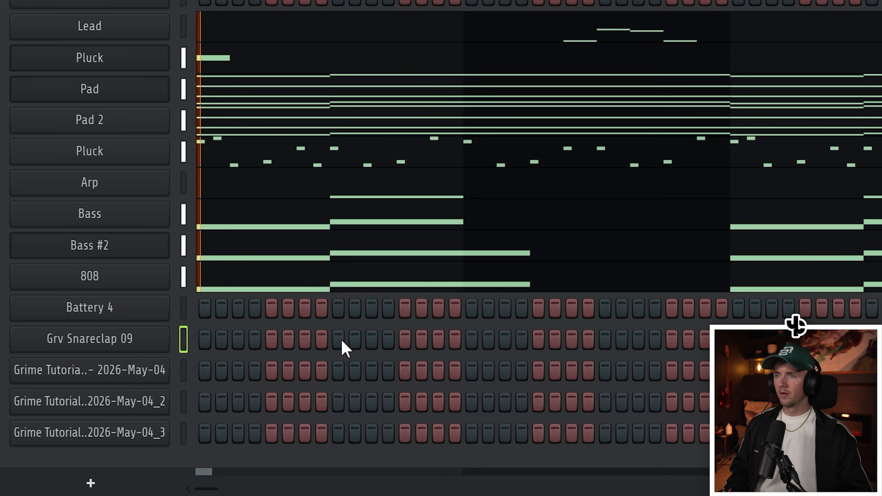
Step: Program hits on steps 9 and 12 for Grv Snareclap 09 and the first two Grime Tutorial sample channels
{"action": "left_click", "coordinate": [336, 340]}
{"action": "left_click", "coordinate": [386, 342]}
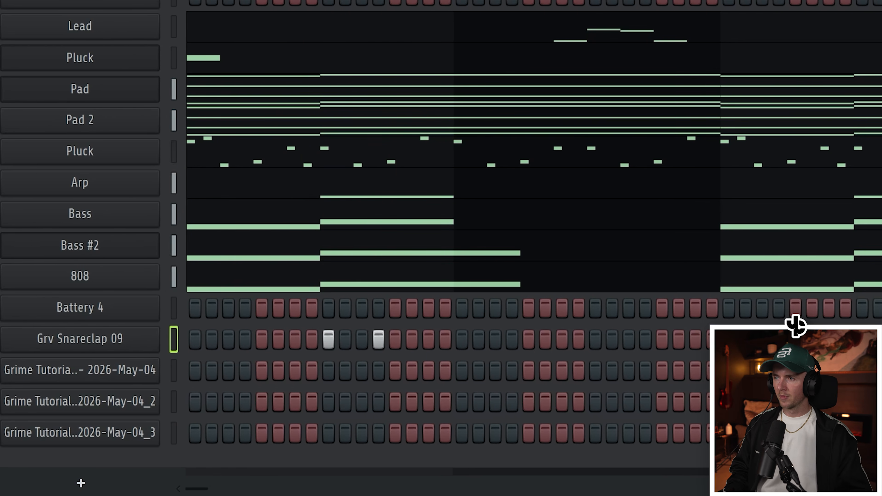
{"action": "left_click", "coordinate": [386, 372]}
{"action": "left_click", "coordinate": [335, 372]}
{"action": "left_click", "coordinate": [336, 403]}
{"action": "left_click", "coordinate": [385, 404]}
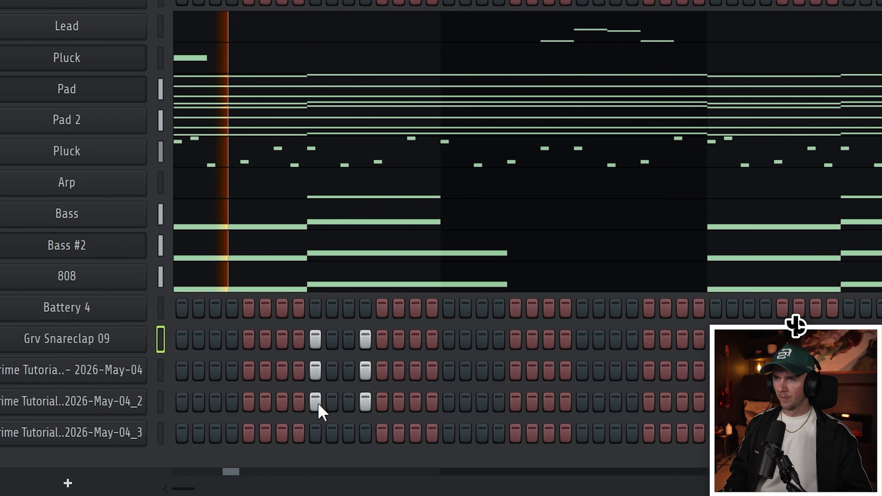
Step: Add a step 25 hit to Grv Snareclap 09 and all three Grime Tutorial sample channels, plus another BTP_LB_Kick_7 hit in bar 2
{"action": "left_click", "coordinate": [589, 339]}
{"action": "left_click", "coordinate": [576, 371]}
{"action": "left_click", "coordinate": [575, 402]}
{"action": "left_click", "coordinate": [575, 433]}
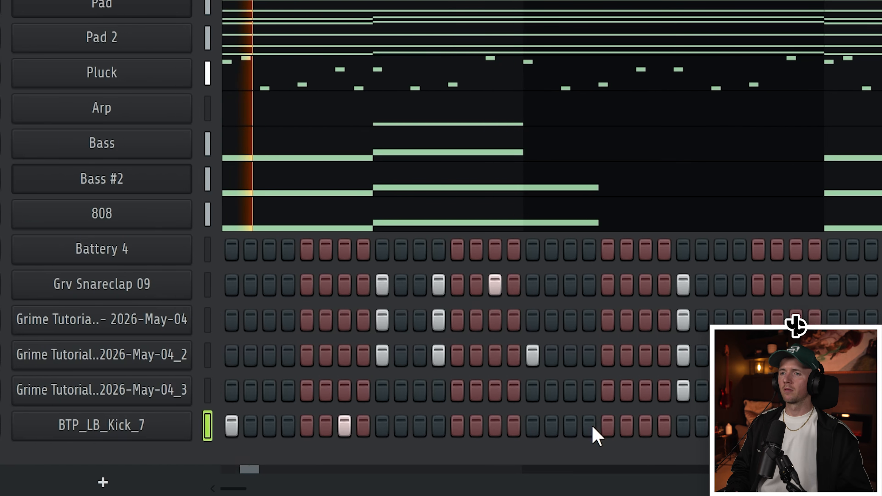
{"action": "left_click", "coordinate": [652, 425]}
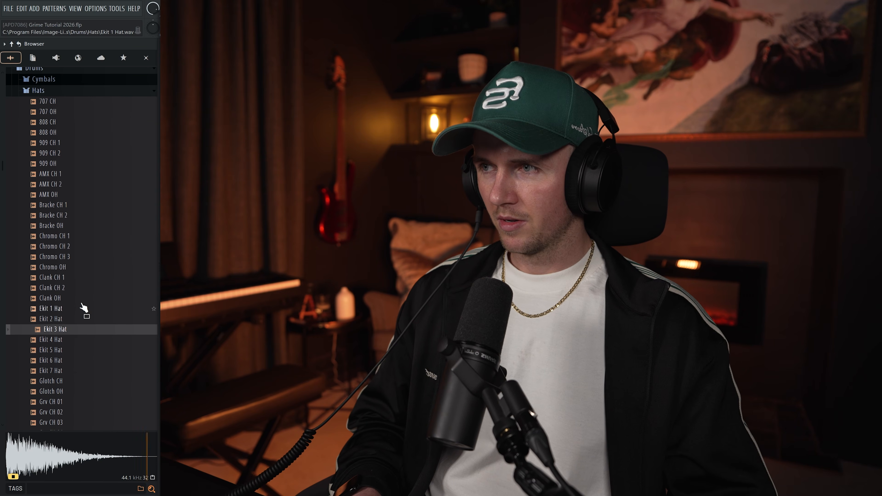
Step: Audition samples in the Drums pack's Hats folder, add Grv OH 05 and Ekit 4 Hat to the channel rack, and place a Grv OH 05 hit late in bar 2
{"action": "scroll", "coordinate": [84, 264], "scroll_direction": "down", "scroll_amount": 10}
{"action": "left_click", "coordinate": [89, 216]}
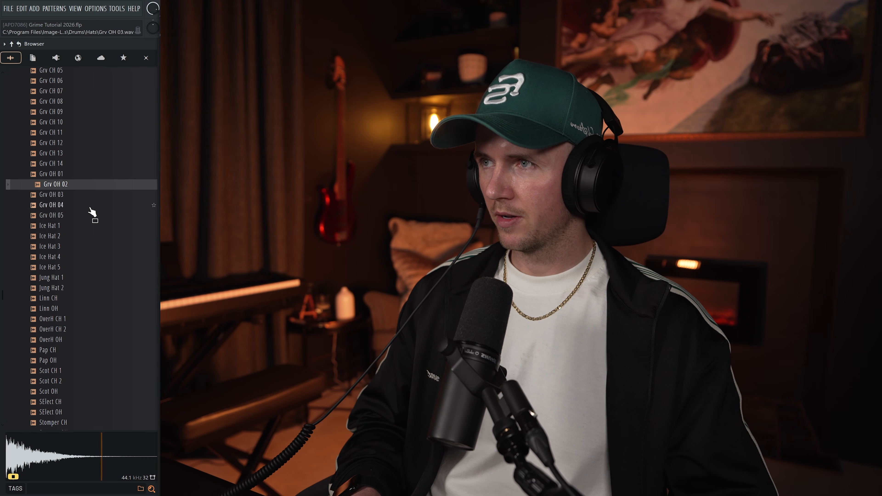
{"action": "scroll", "coordinate": [84, 214], "scroll_direction": "up", "scroll_amount": 7}
{"action": "left_click", "coordinate": [71, 216]}
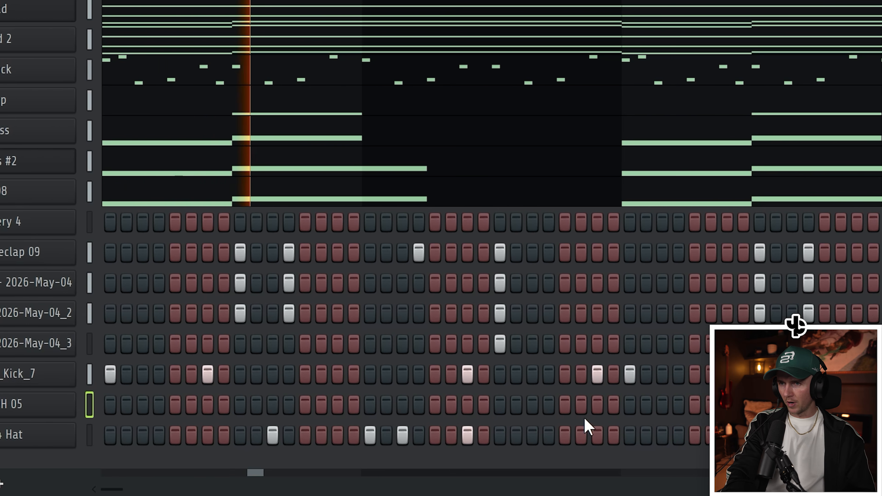
{"action": "left_click", "coordinate": [613, 406]}
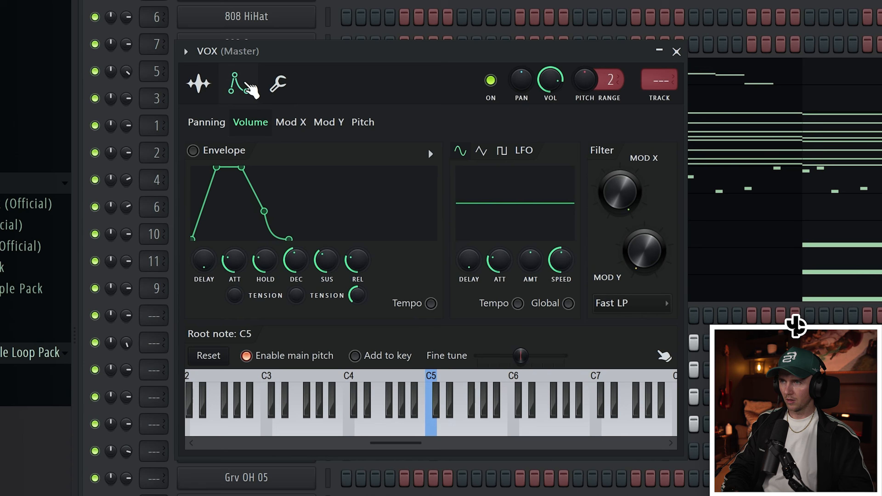
Step: Open the VOX channel's volume envelope options and shorten the two selected G#4 notes near the end of the pattern
{"action": "left_click", "coordinate": [428, 154]}
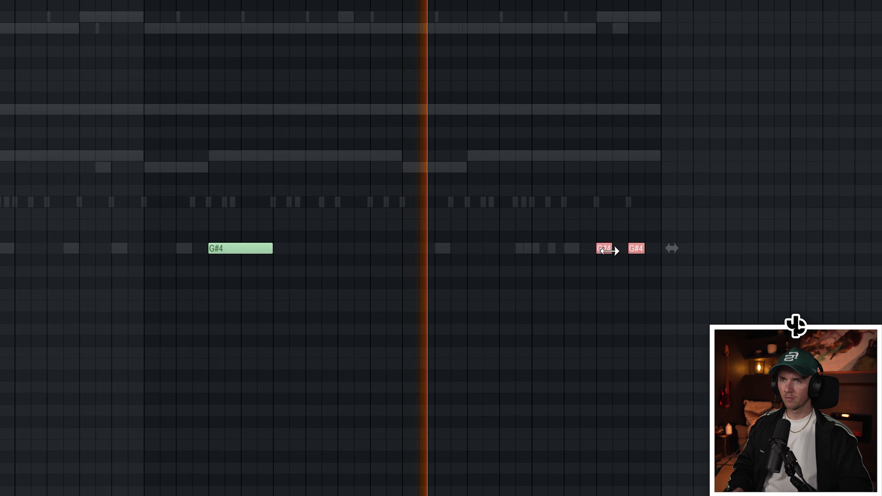
{"action": "left_click_drag", "start_coordinate": [616, 250], "coordinate": [595, 250]}
Step: Chop the selected Ekit 4 Hat note after bar 5 into a roll and replace the sample with HDB_HH_11 from the Hi Hat Special folder
{"action": "left_click", "coordinate": [552, 192], "text": "ctrl"}
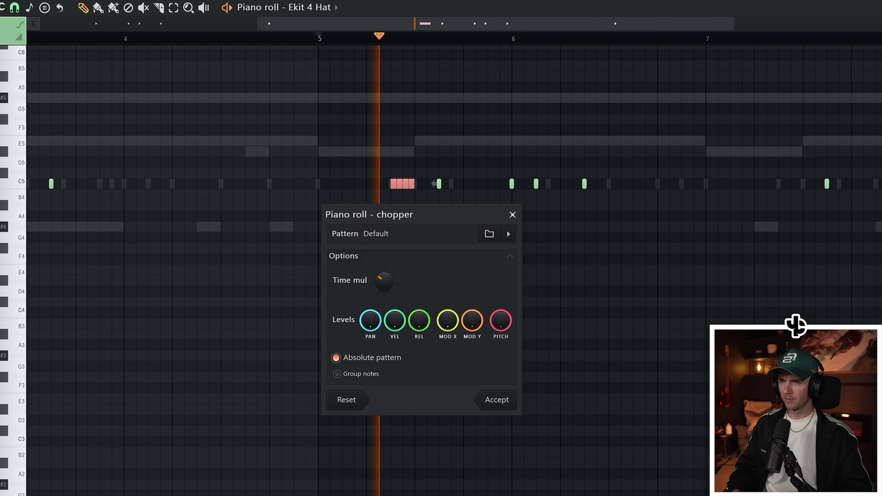
{"action": "left_click", "coordinate": [467, 399]}
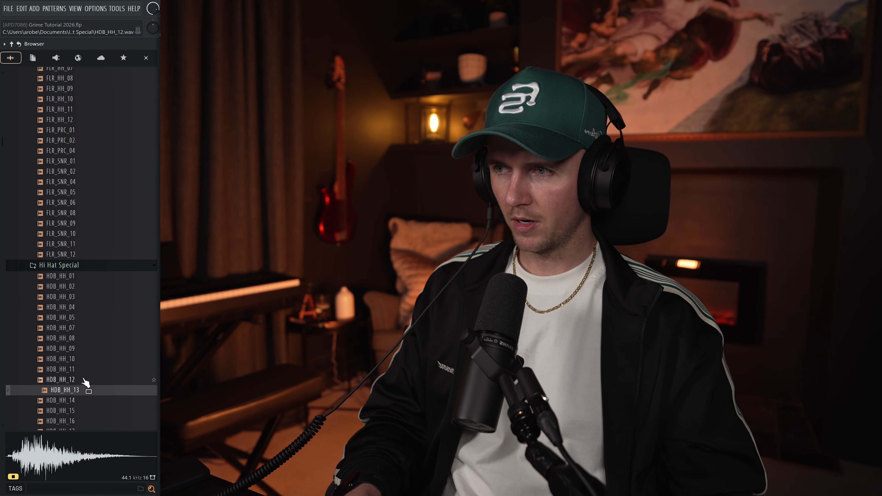
{"action": "left_click", "coordinate": [83, 380]}
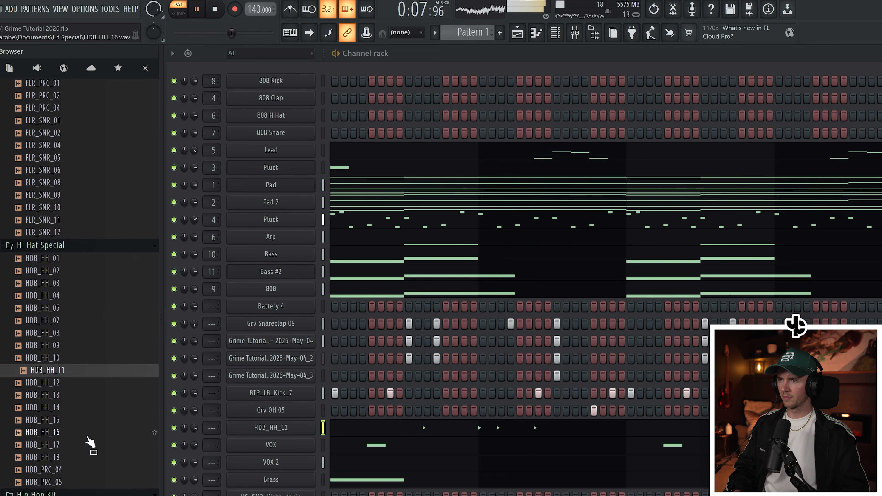
{"action": "scroll", "coordinate": [74, 437], "scroll_direction": "down", "scroll_amount": 6}
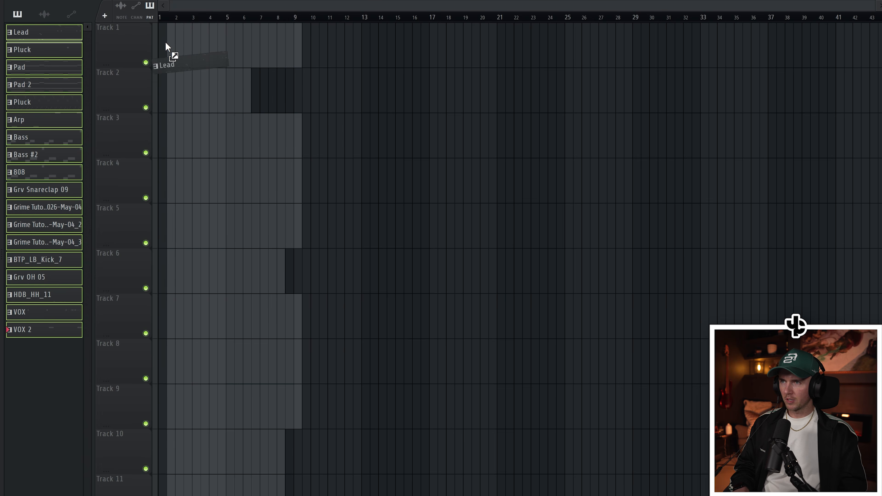
Step: Place each split channel pattern on its own playlist track starting at bar 1
{"action": "key", "text": "ctrl+a"}
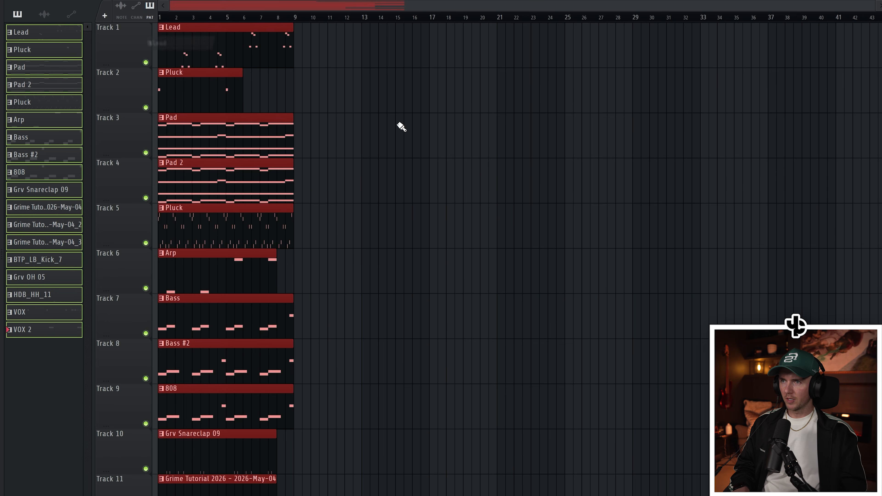
{"action": "scroll", "coordinate": [400, 126], "scroll_direction": "up", "scroll_amount": 3}
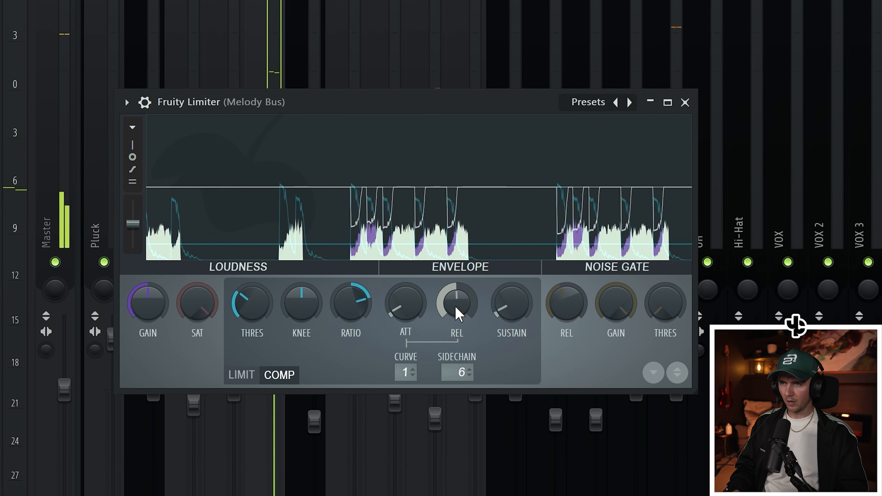
Step: Shorten the release of the sidechained Fruity Limiter on the Melody Bus
{"action": "left_click_drag", "start_coordinate": [455, 307], "coordinate": [456, 324]}
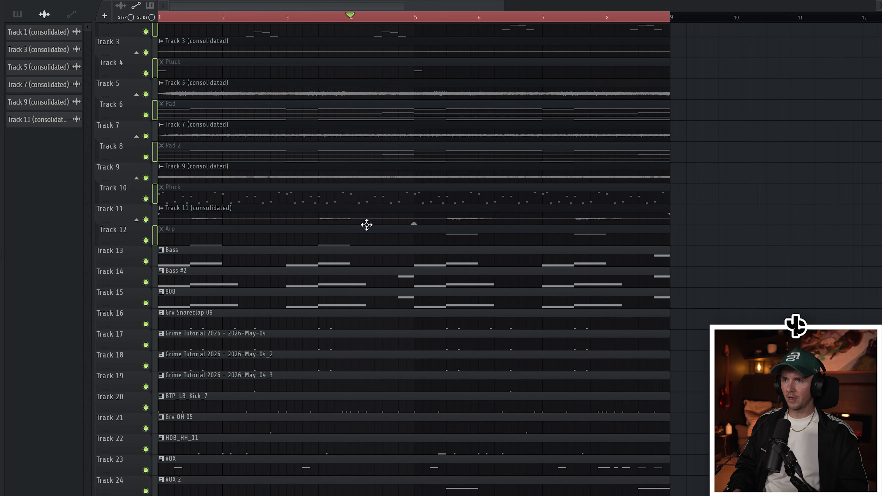
{"action": "scroll", "coordinate": [366, 225], "scroll_direction": "down", "scroll_amount": 4}
{"action": "right_click", "coordinate": [351, 423]}
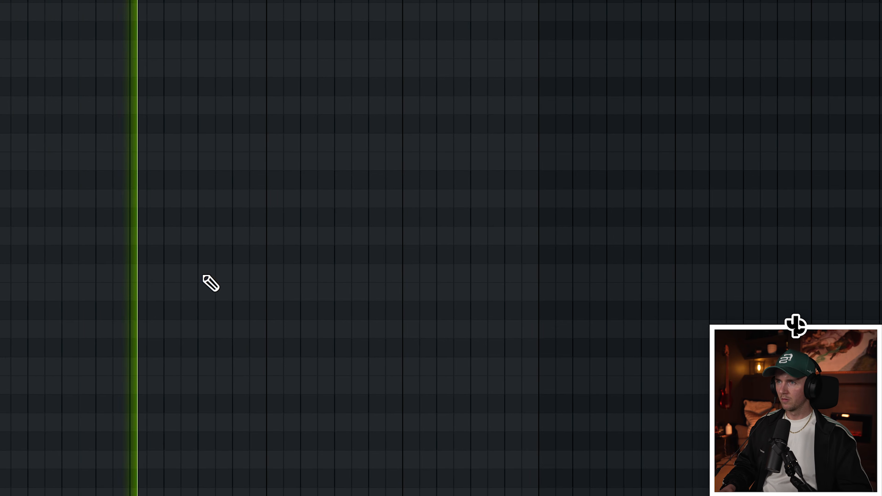
Step: Draw a short E5 note in the piano roll, select its section of the timeline, and duplicate it
{"action": "left_click", "coordinate": [205, 278]}
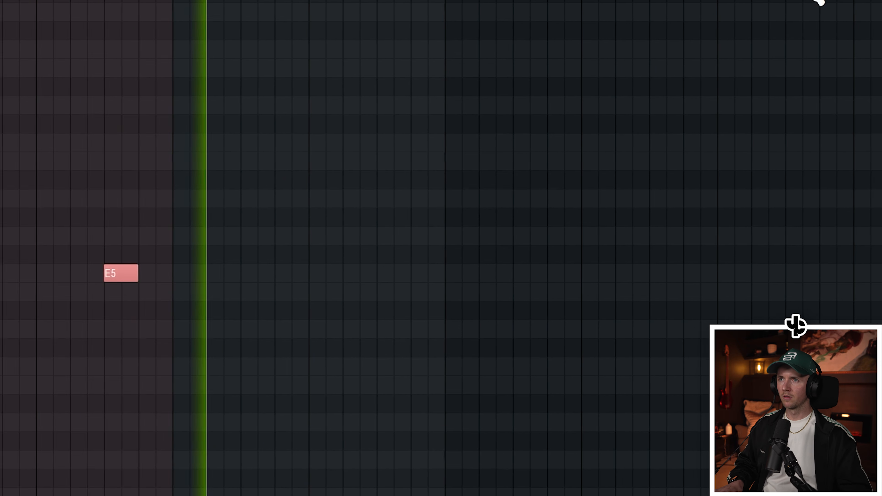
{"action": "left_click_drag", "start_coordinate": [151, 1], "coordinate": [380, 1]}
{"action": "key", "text": "ctrl+b"}
{"action": "key", "text": "ctrl+d"}
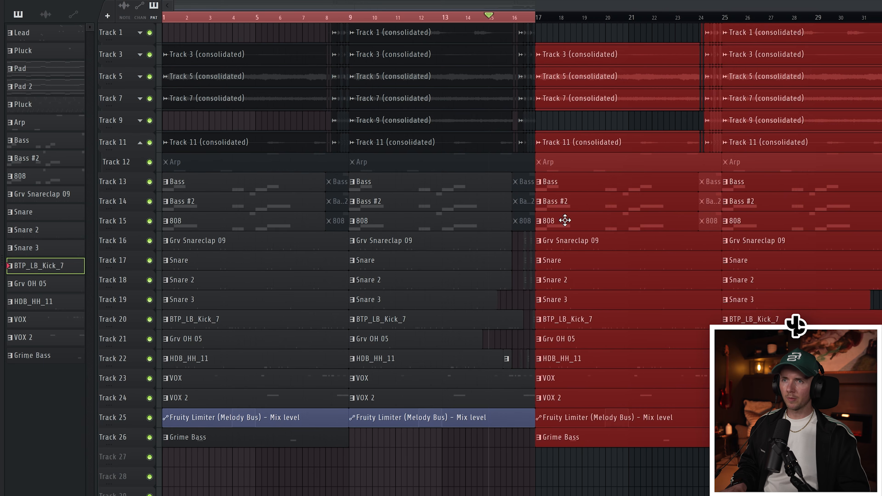
Step: Select all clips in the playlist and reposition playback on the timeline
{"action": "scroll", "coordinate": [559, 229], "scroll_direction": "down", "scroll_amount": 2}
{"action": "key", "text": "ctrl+a"}
{"action": "left_click", "coordinate": [463, 21]}
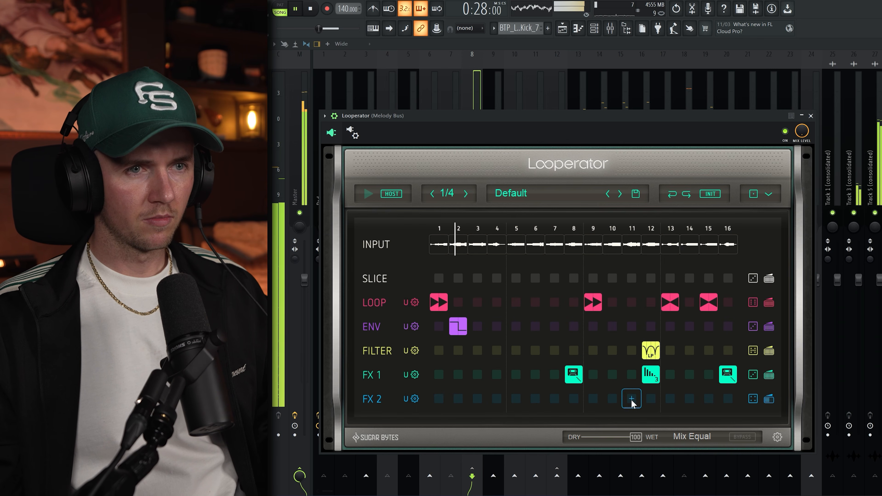
Step: Add an ENV effect on step 10 and an FX 1 effect on step 12 in the Melody Bus Looperator
{"action": "left_click", "coordinate": [607, 325]}
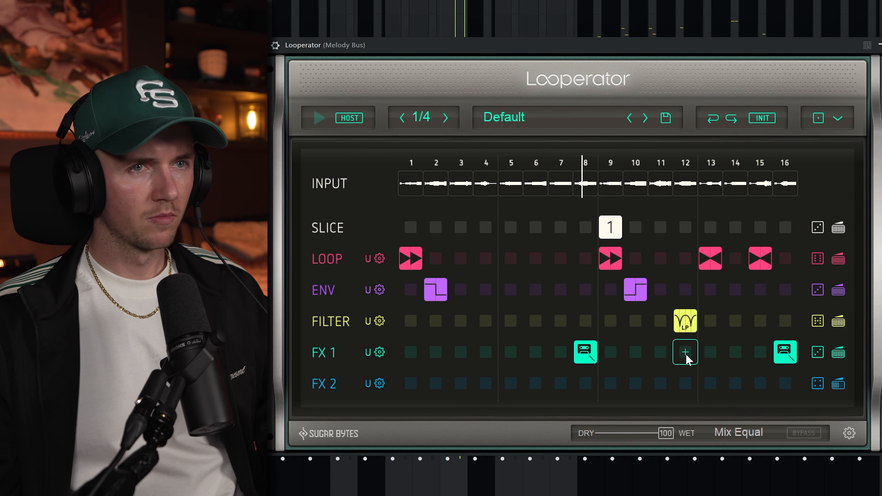
{"action": "left_click", "coordinate": [685, 354]}
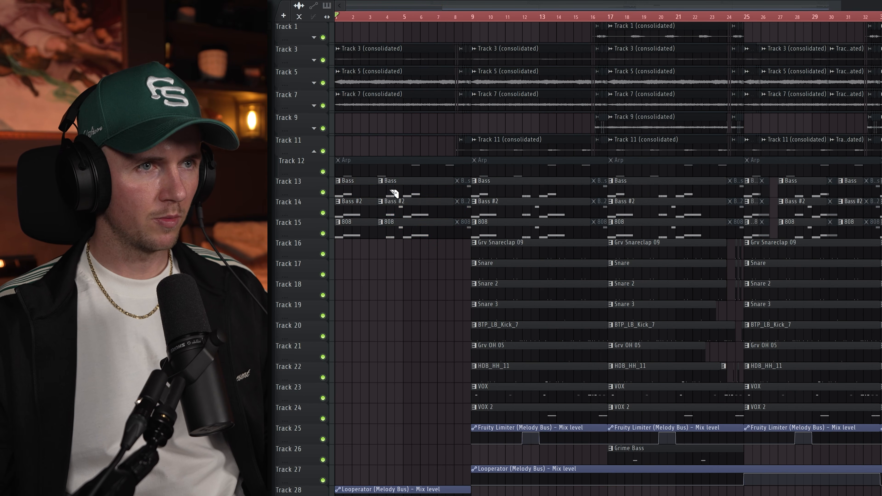
Step: Slice the intro's Bass, Bass #2 and 808 clips and cut out the section from about bar 3.5 to 4.5, then play the arrangement
{"action": "left_click_drag", "start_coordinate": [403, 237], "coordinate": [403, 240]}
{"action": "key", "text": "space"}
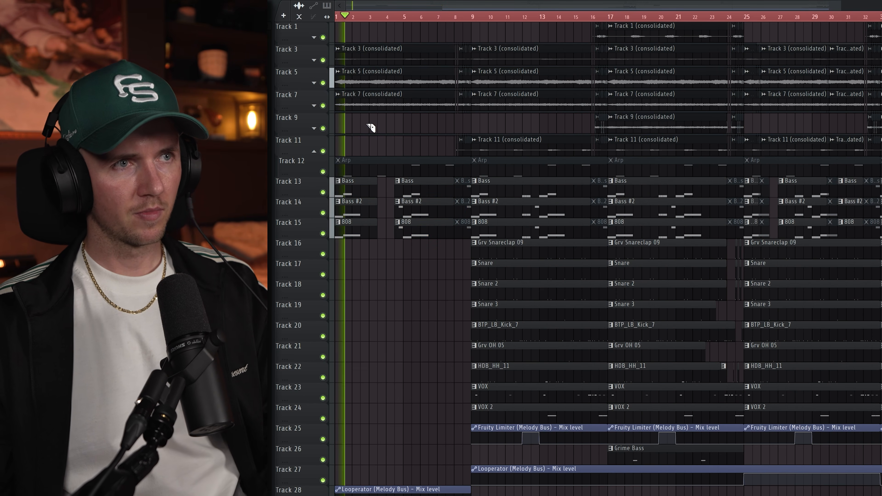
Step: Delete the Track 7 consolidated audio clips from bar 1 up to about bar 16, including the chopped pieces before bar 9
{"action": "right_click", "coordinate": [369, 104]}
{"action": "key", "text": "p"}
{"action": "right_click", "coordinate": [389, 107]}
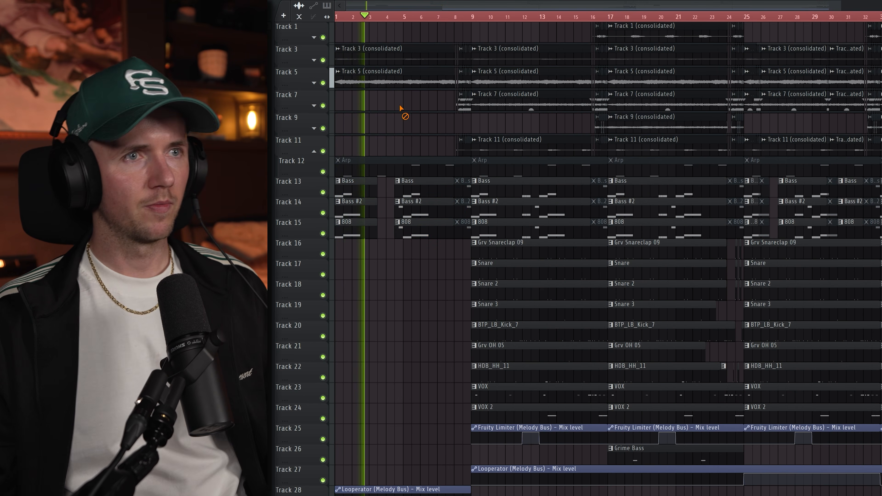
{"action": "scroll", "coordinate": [446, 105], "scroll_direction": "up", "scroll_amount": 3}
{"action": "left_click_drag", "start_coordinate": [470, 103], "coordinate": [490, 102]}
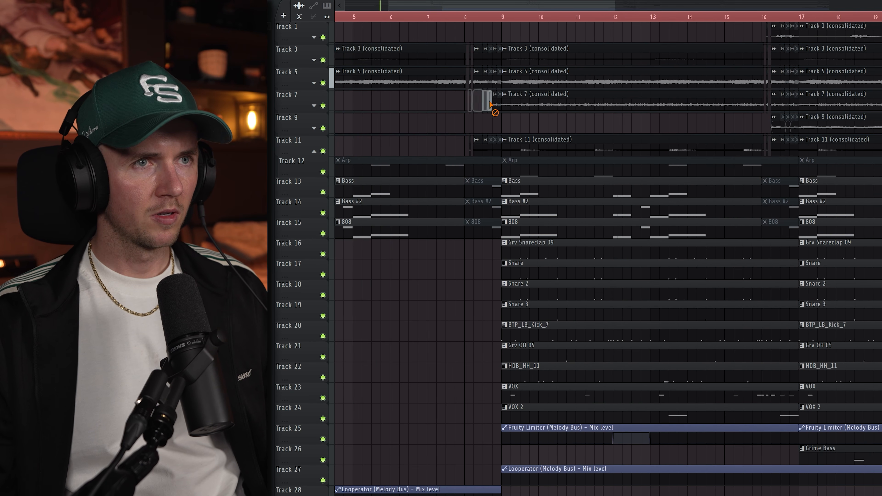
{"action": "scroll", "coordinate": [500, 106], "scroll_direction": "down", "scroll_amount": 3}
{"action": "right_click", "coordinate": [488, 108]}
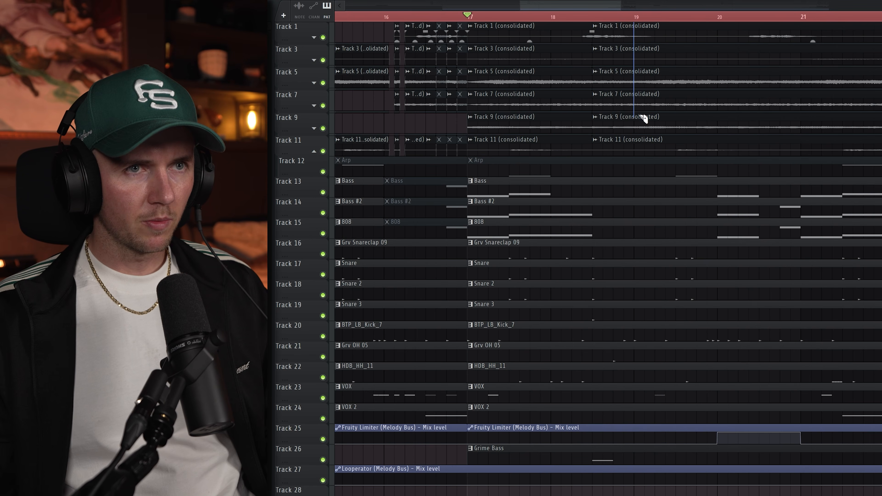
Step: Slice the melody, BTP_LB_Kick_7 and Grv OH 05 clips at bars 18.5 and 19, and mute the slices between the cuts
{"action": "left_click_drag", "start_coordinate": [642, 117], "coordinate": [640, 145]}
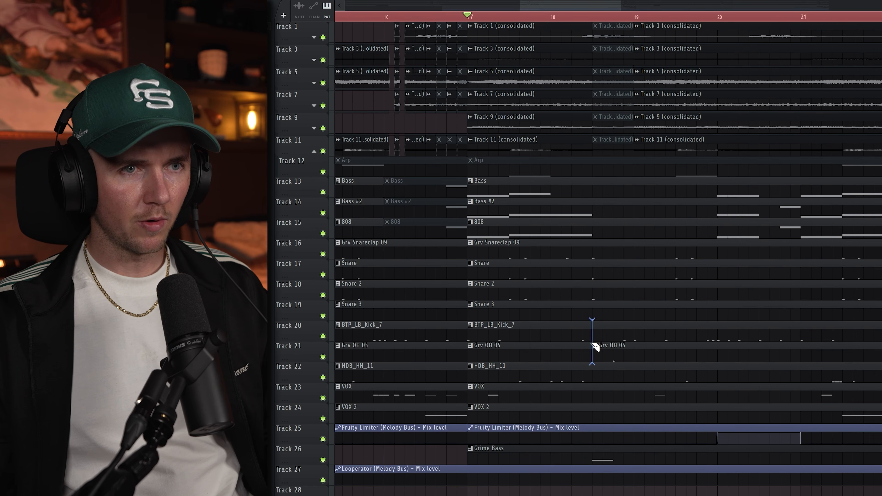
{"action": "key", "text": "t"}
{"action": "key", "text": "space"}
{"action": "left_click_drag", "start_coordinate": [615, 337], "coordinate": [612, 354]}
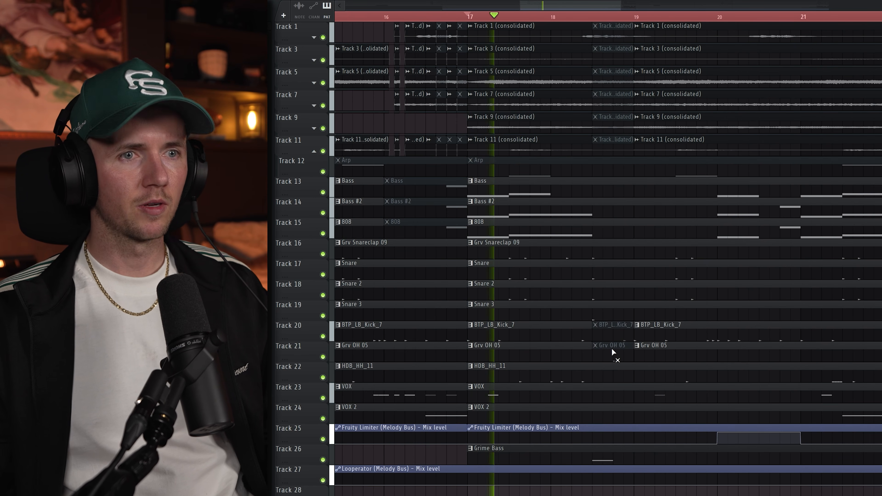
Step: Select the playlist clips from bar 9 to bar 41 and duplicate them starting at bar 41
{"action": "scroll", "coordinate": [614, 339], "scroll_direction": "down", "scroll_amount": 3}
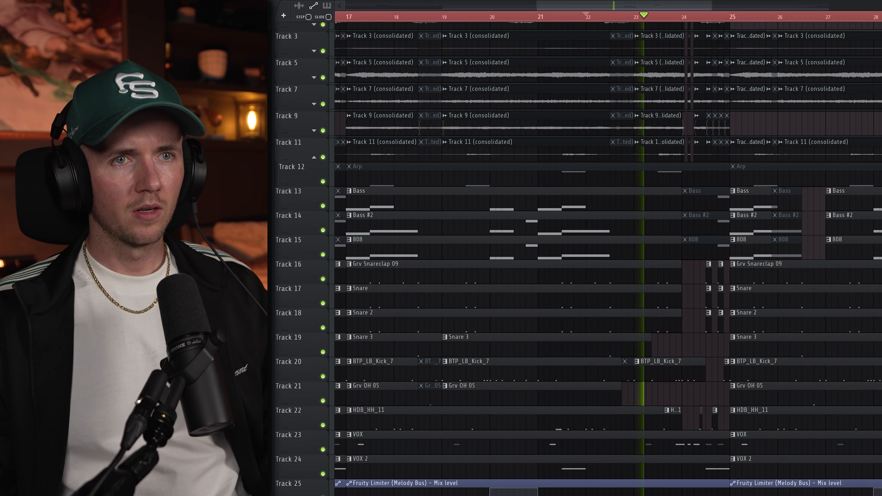
{"action": "scroll", "coordinate": [691, 134], "scroll_direction": "down", "scroll_amount": 1}
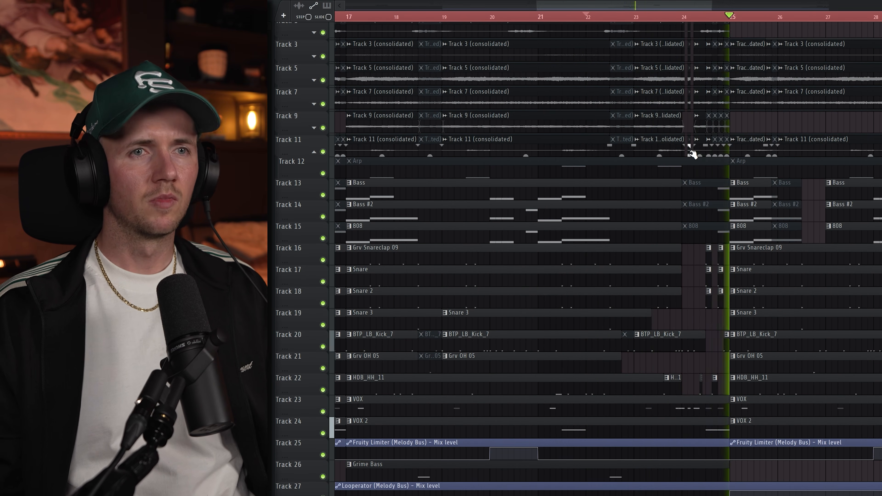
{"action": "scroll", "coordinate": [695, 172], "scroll_direction": "down", "scroll_amount": 2}
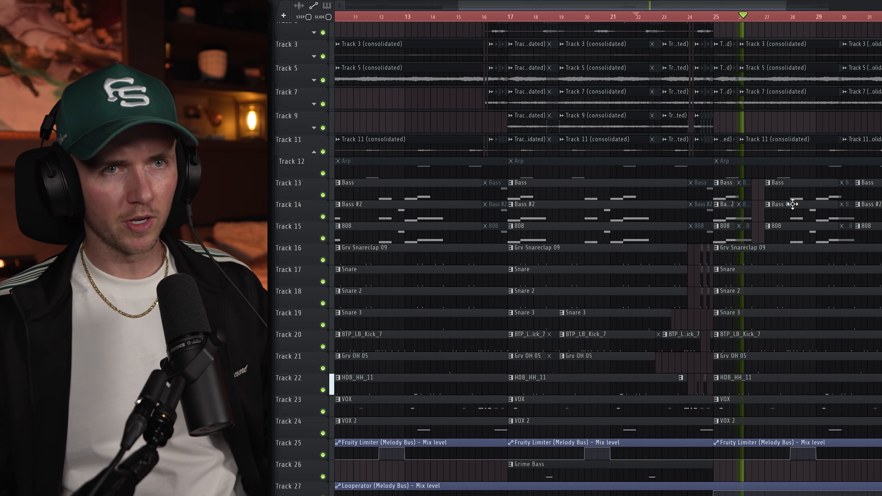
{"action": "scroll", "coordinate": [712, 174], "scroll_direction": "down", "scroll_amount": 2}
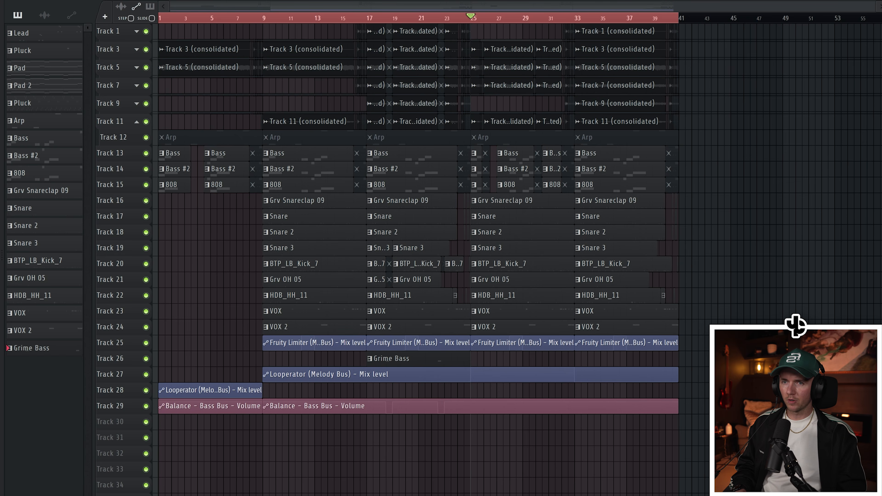
{"action": "left_click_drag", "start_coordinate": [721, 423], "coordinate": [296, 34]}
{"action": "left_click_drag", "start_coordinate": [285, 142], "coordinate": [780, 121]}
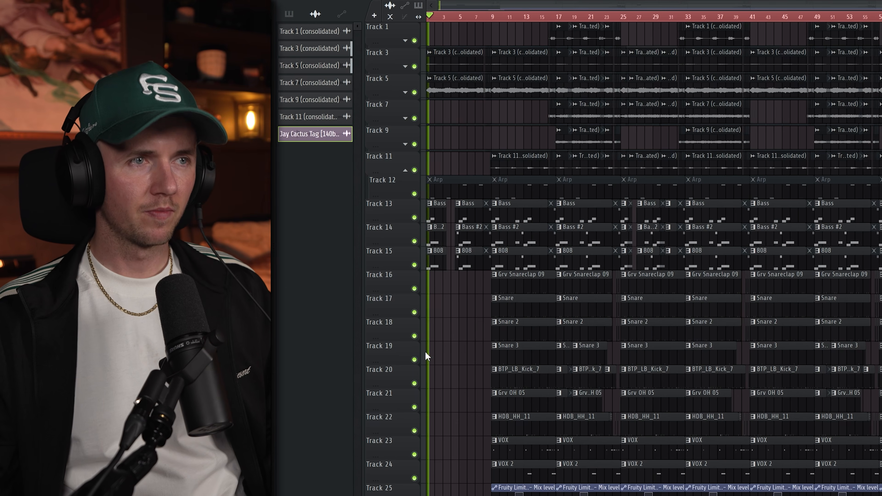
{"action": "scroll", "coordinate": [435, 356], "scroll_direction": "up", "scroll_amount": 2}
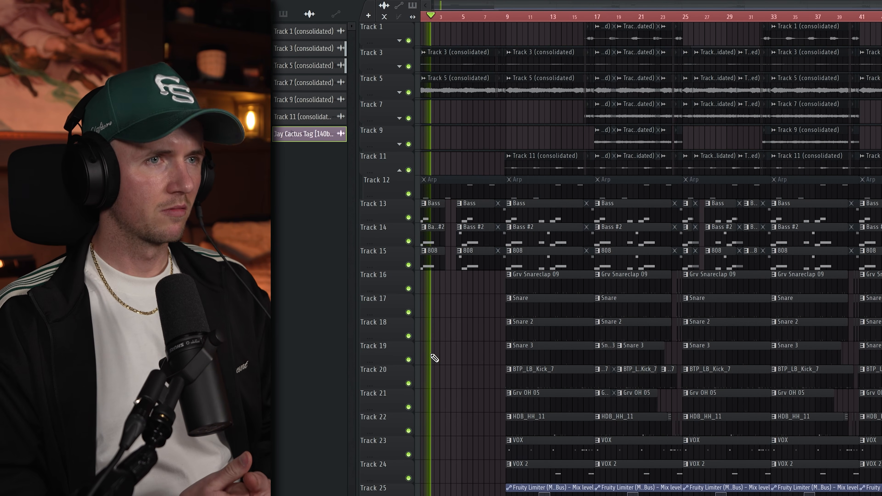